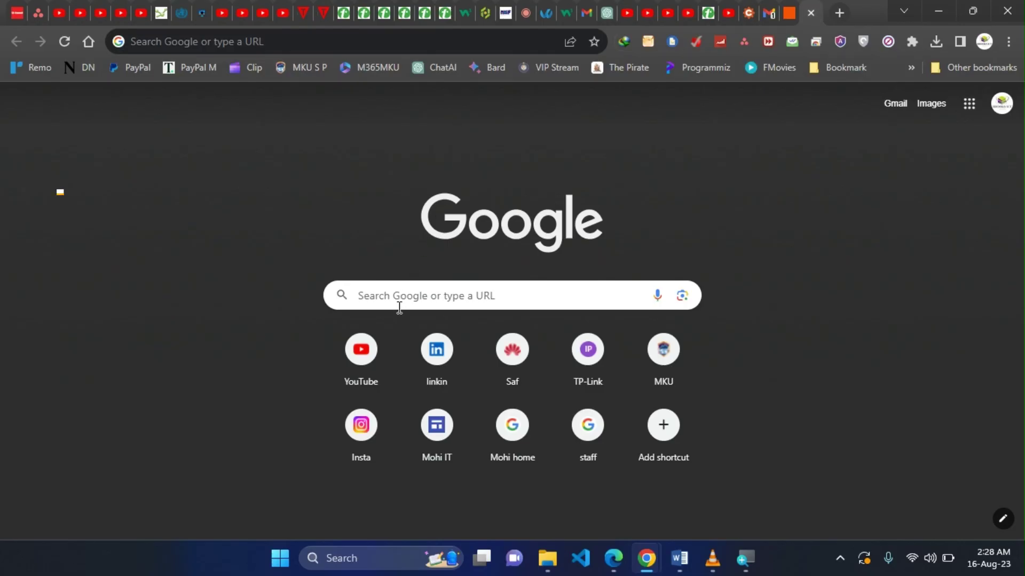
- Search Google for handbrake, request the Windows x64 64-bit installer from the HandBrake downloads page, and cancel the download
left_click(400, 306)
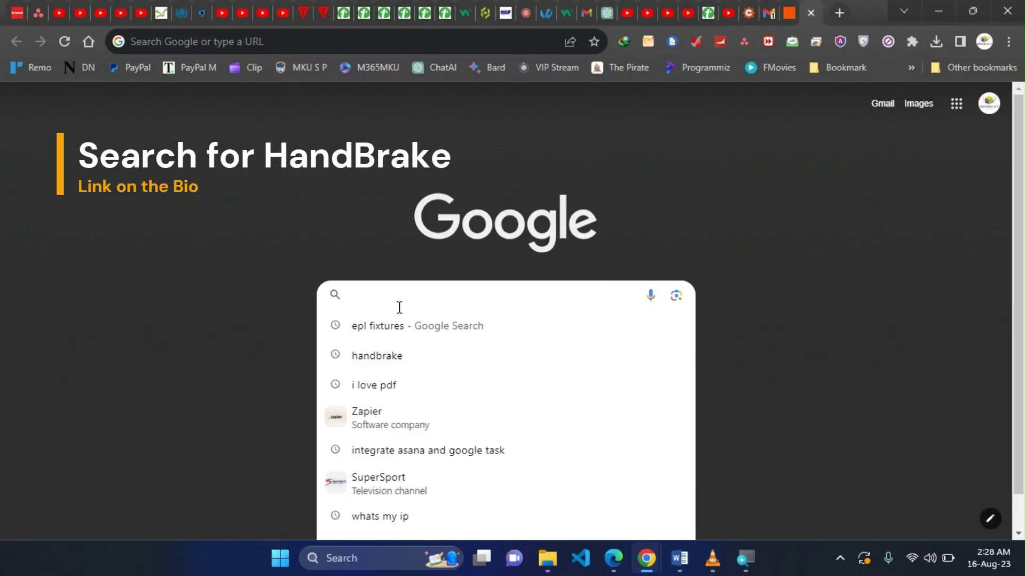
left_click(398, 363)
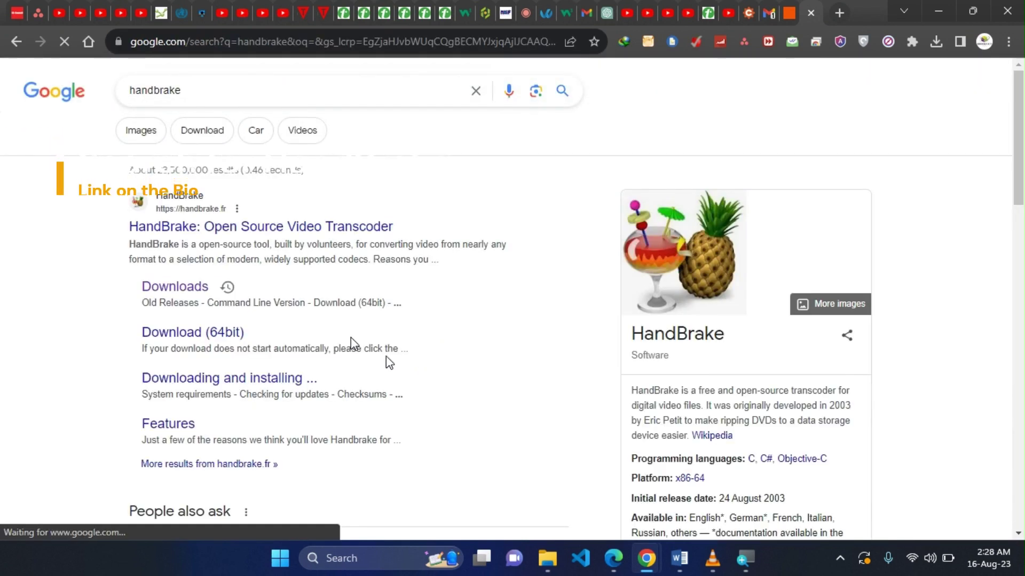
left_click(171, 288)
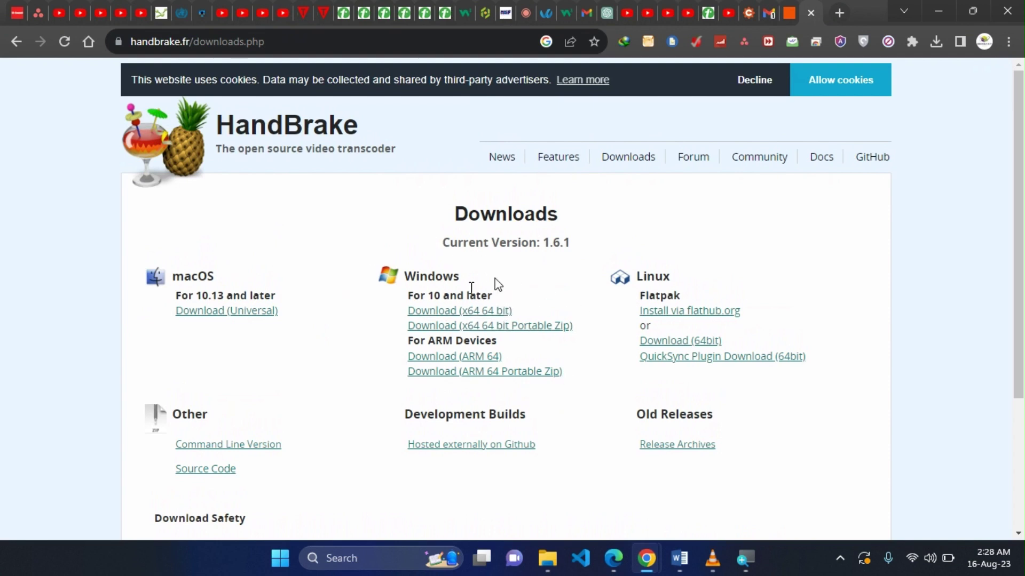
left_click(463, 314)
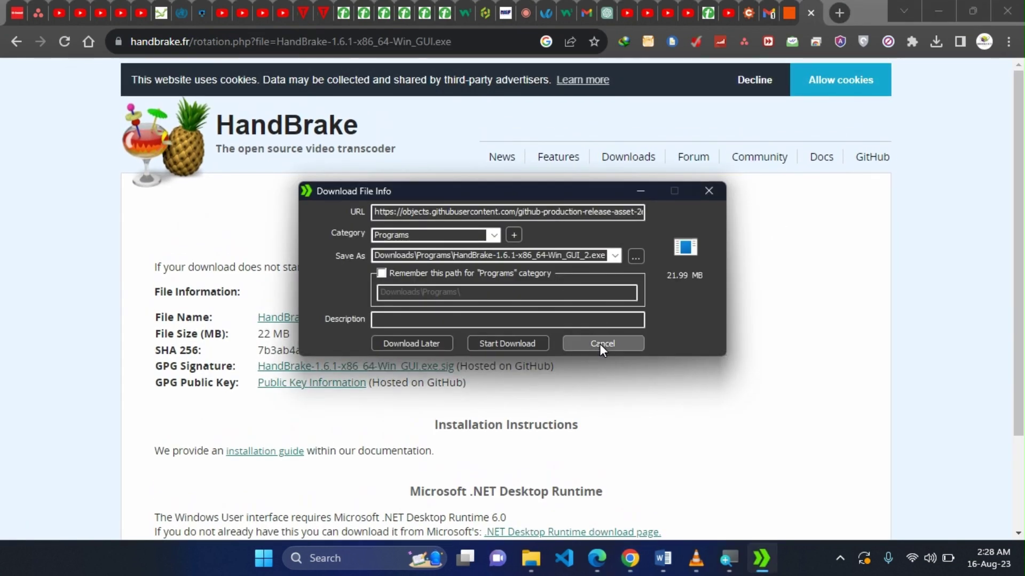
left_click(600, 344)
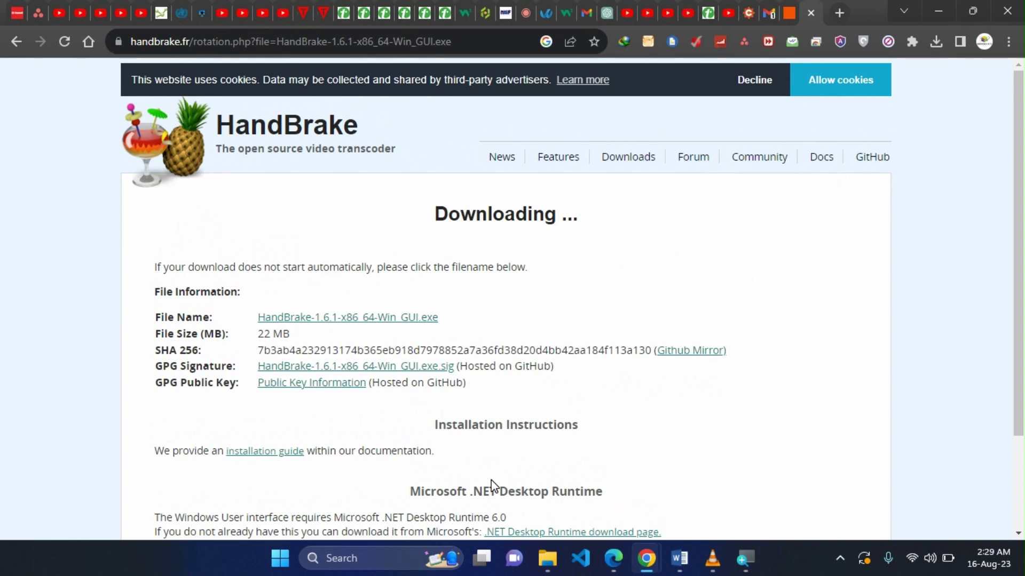
- Switch to the installed HandBrake application and maximize its window
left_click(281, 571)
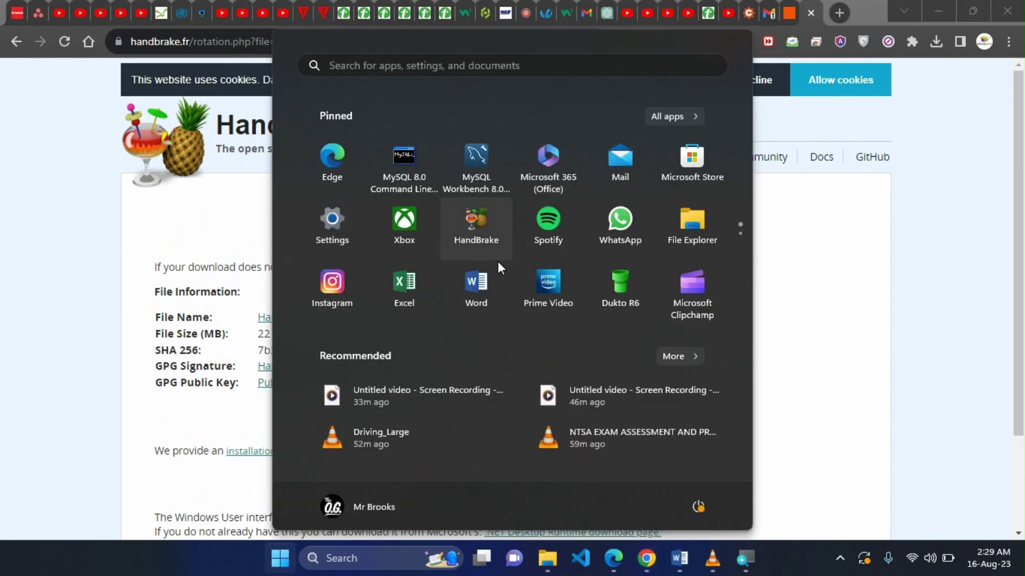
left_click(486, 207)
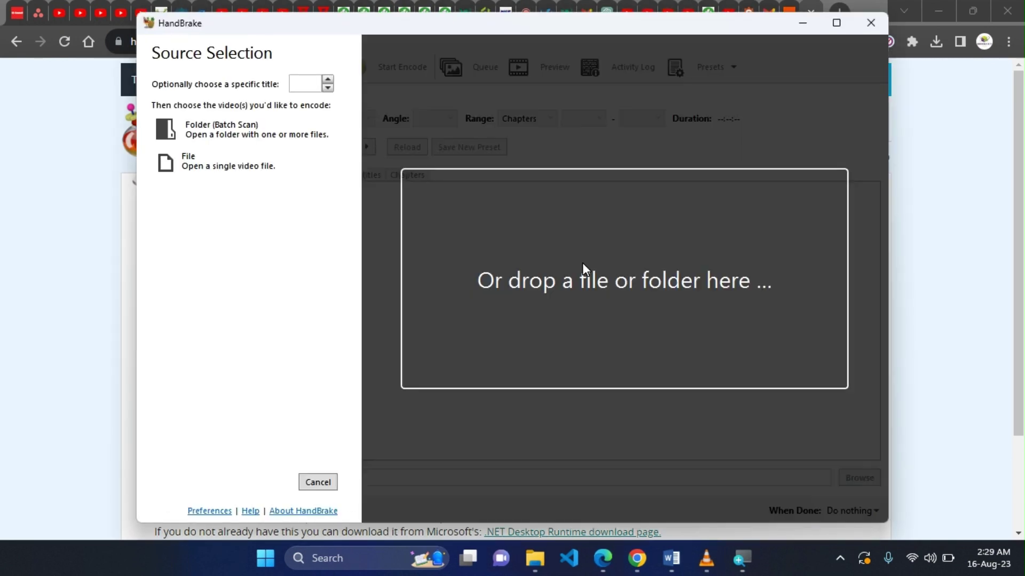
left_click(835, 24)
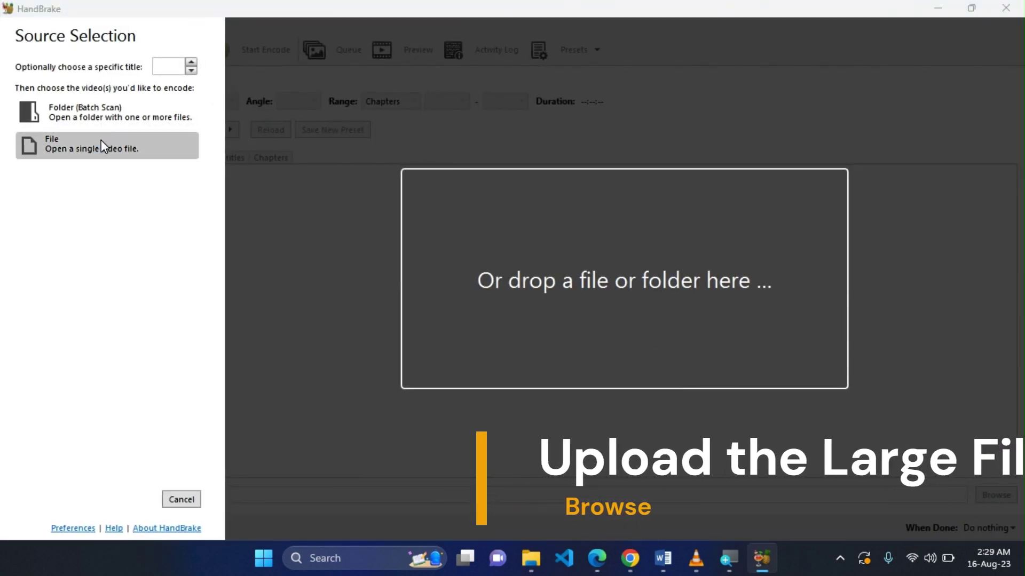
- Load the single video file Large Demo from the Videos folder as the source
left_click(124, 135)
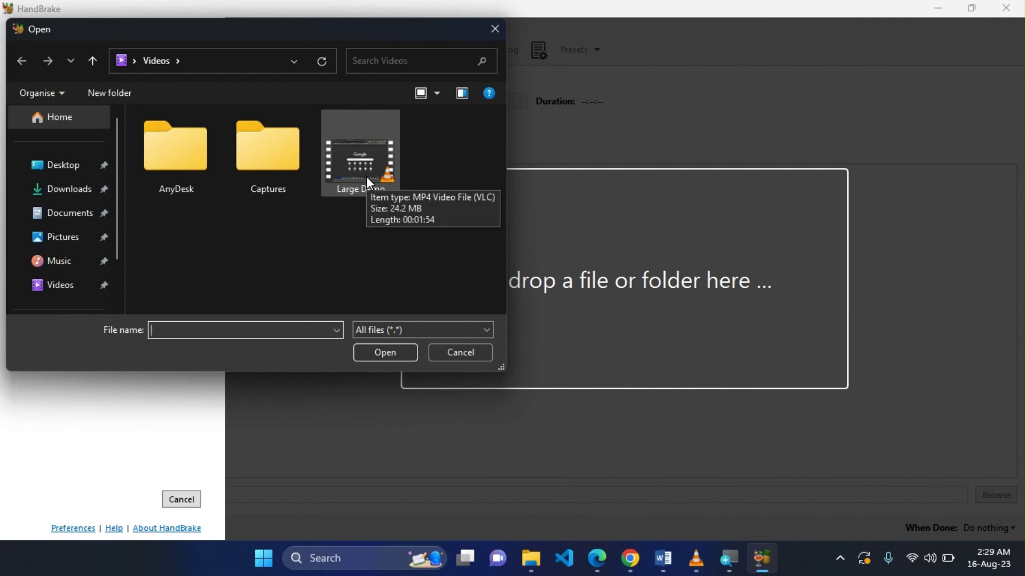
left_click(366, 176)
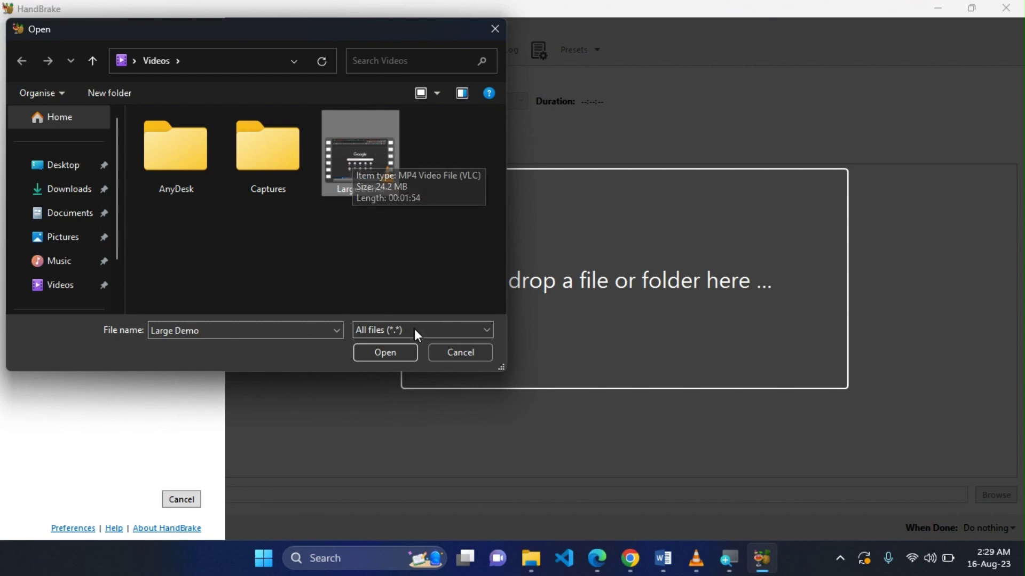
left_click(376, 351)
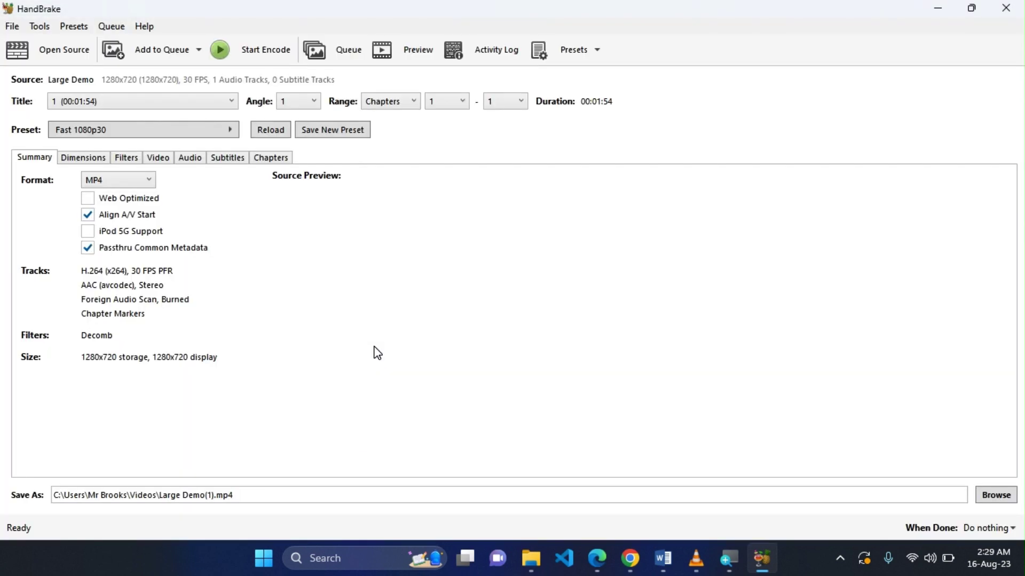
- Examine the dimensions, filters and video encoding settings, including the available resolution limits
left_click(98, 160)
left_click(137, 159)
left_click(154, 160)
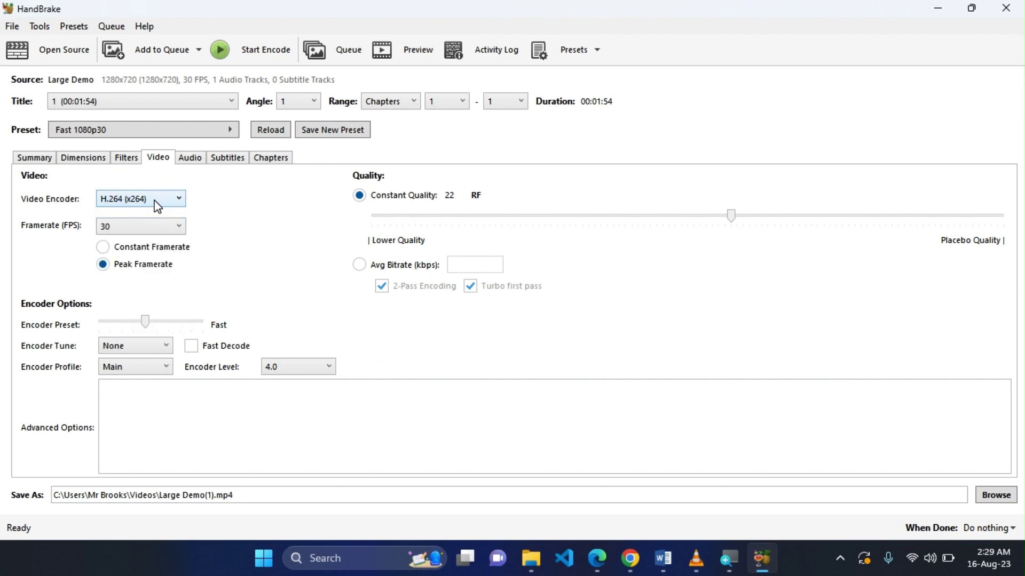
left_click(122, 161)
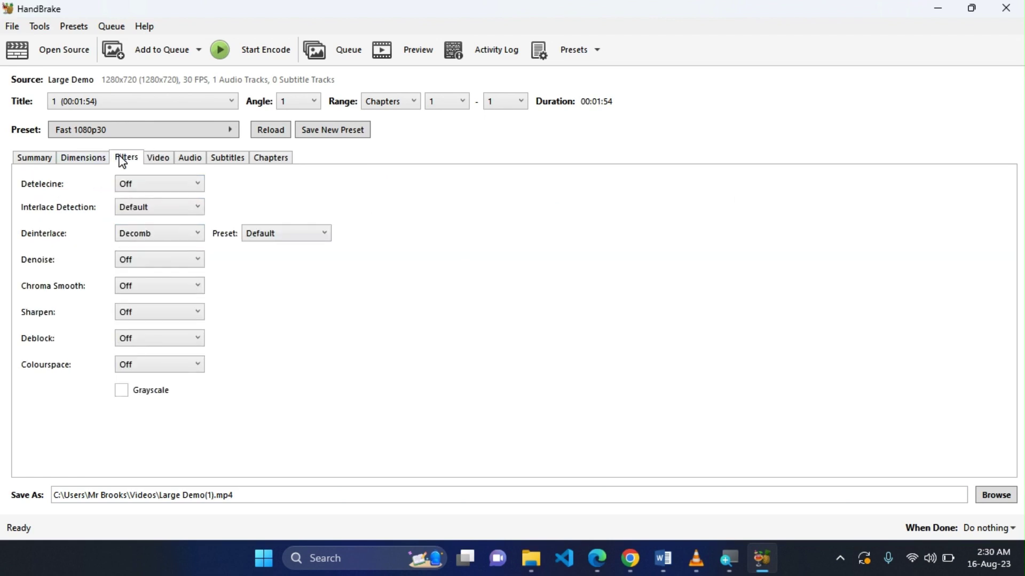
left_click(87, 160)
left_click(341, 226)
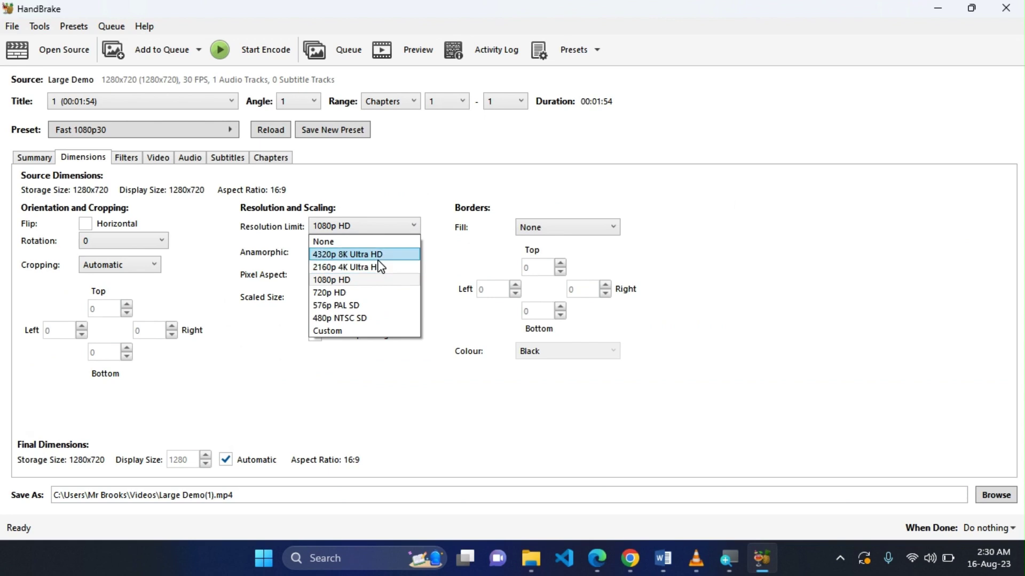
left_click(229, 223)
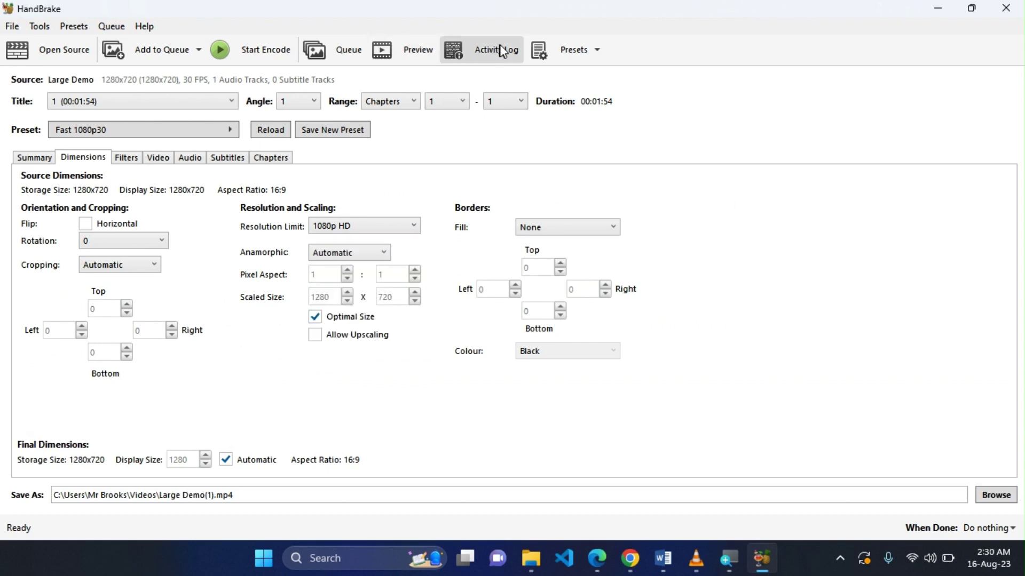
- Apply the Android 720p30 device preset to the loaded video
left_click(568, 53)
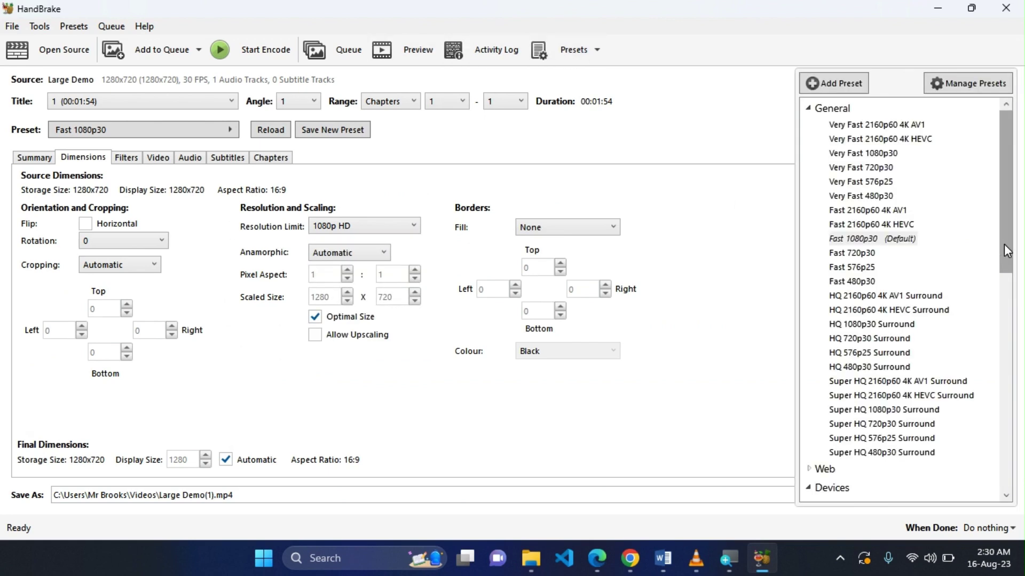
left_click_drag(1004, 244, 1021, 377)
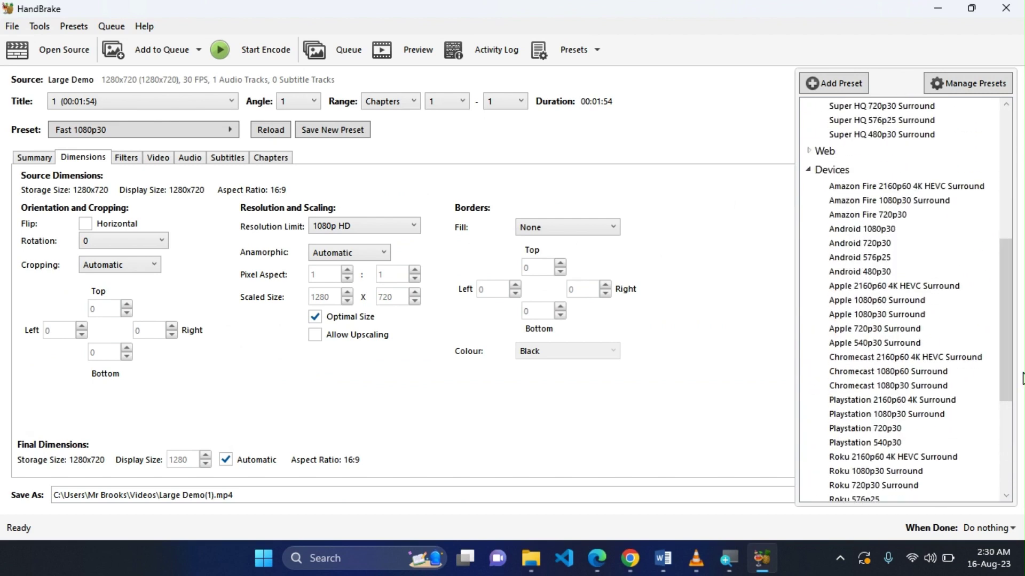
left_click(855, 246)
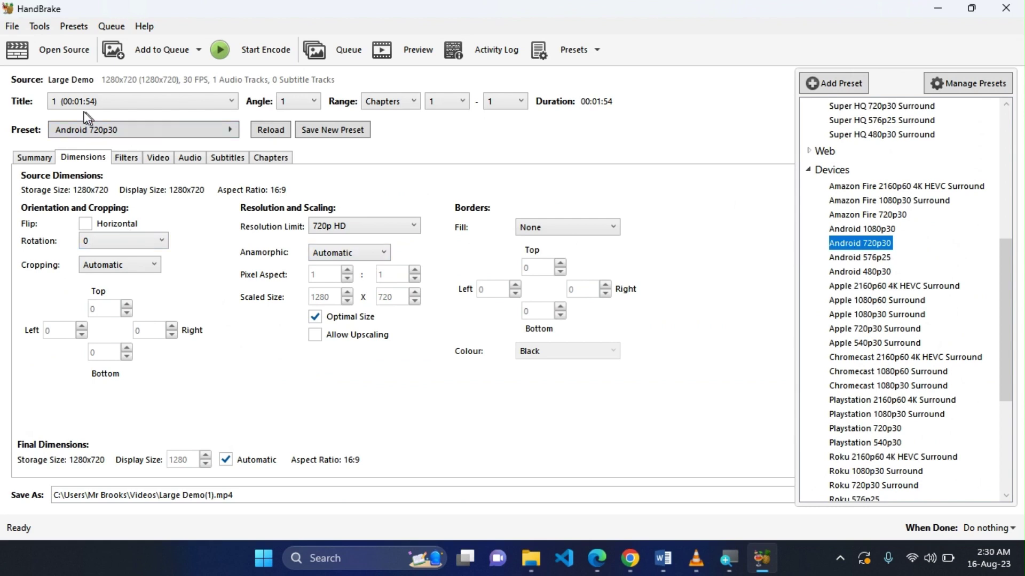
- Check the encode summary and start encoding the video to Large Demo(1).mp4 in the Videos folder
left_click(28, 159)
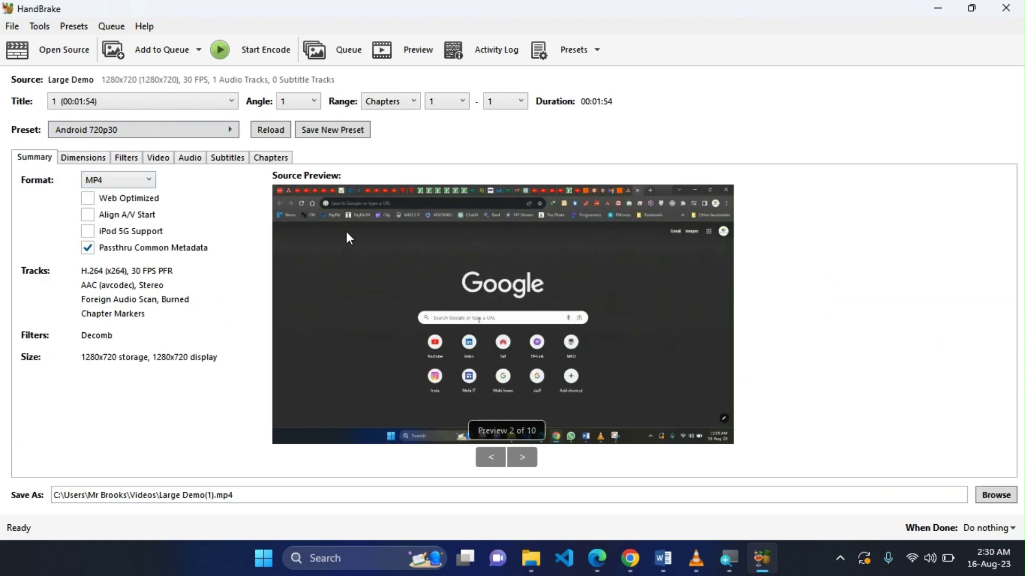
left_click(203, 497)
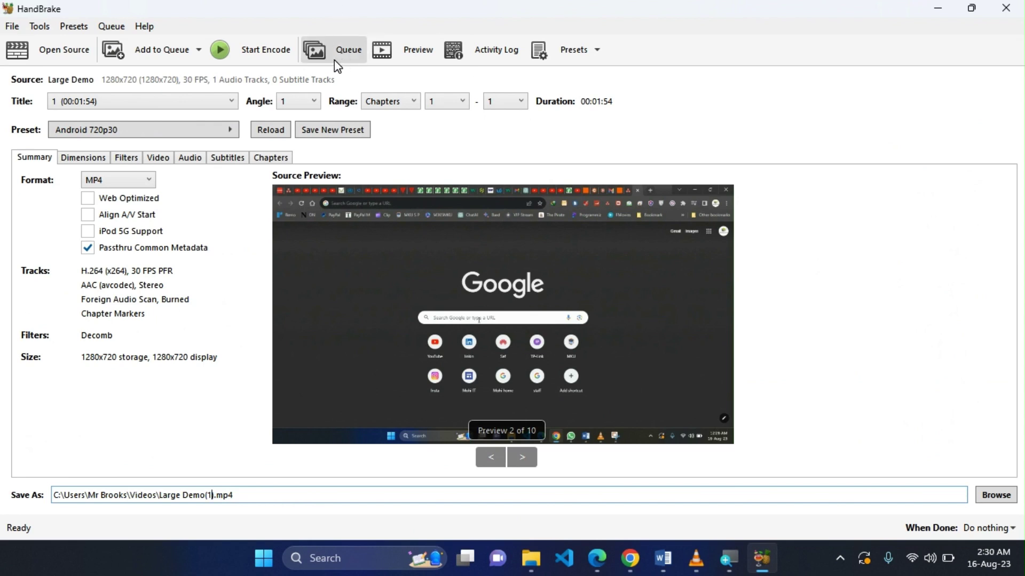
left_click(241, 50)
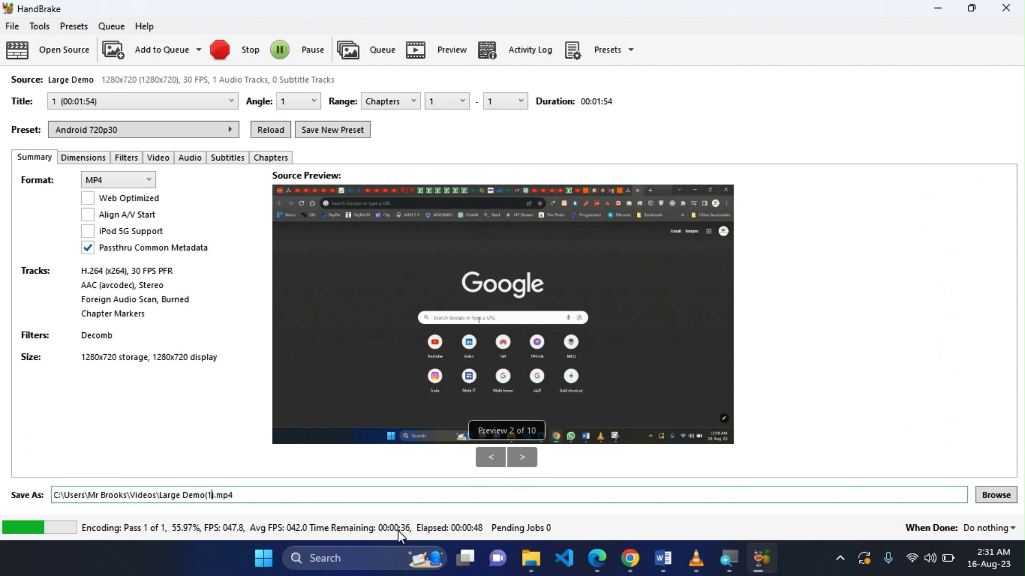
left_click(16, 29)
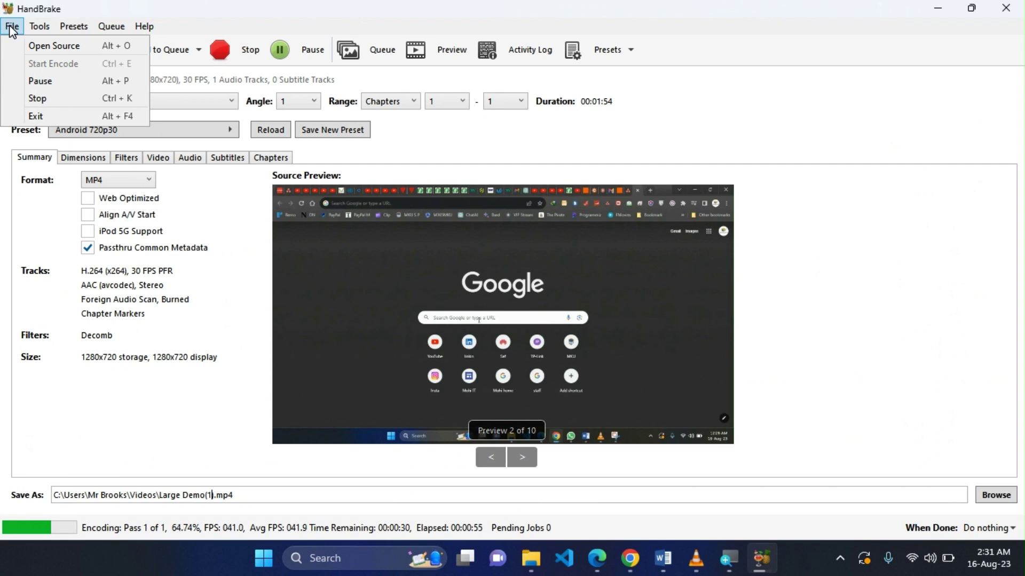
left_click(218, 105)
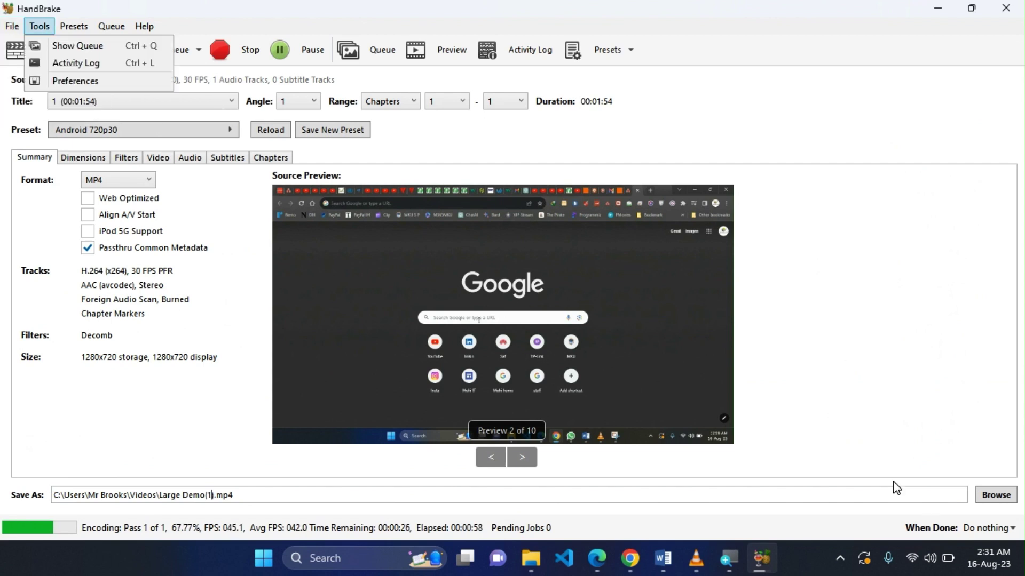
left_click(991, 528)
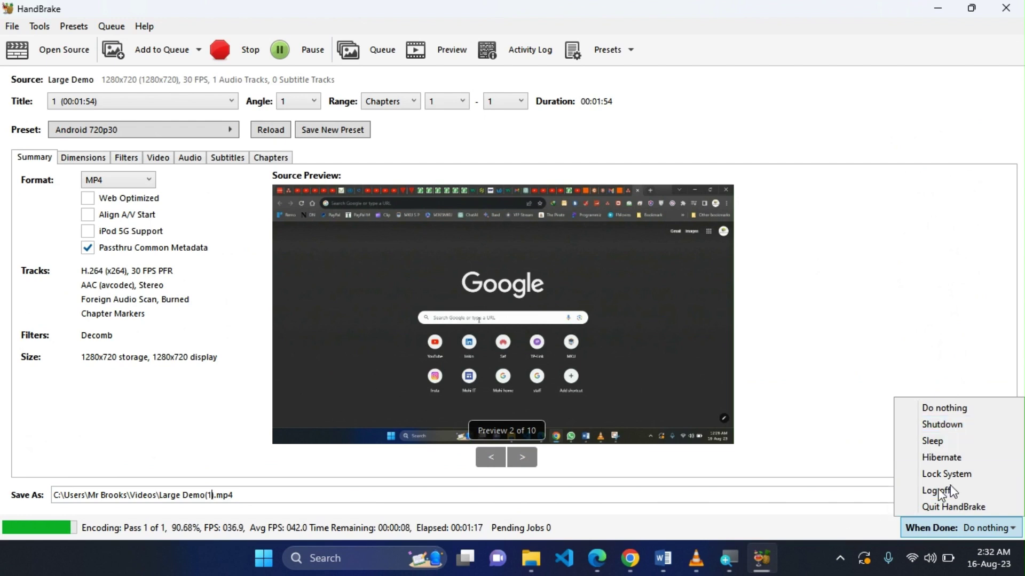
left_click(212, 495)
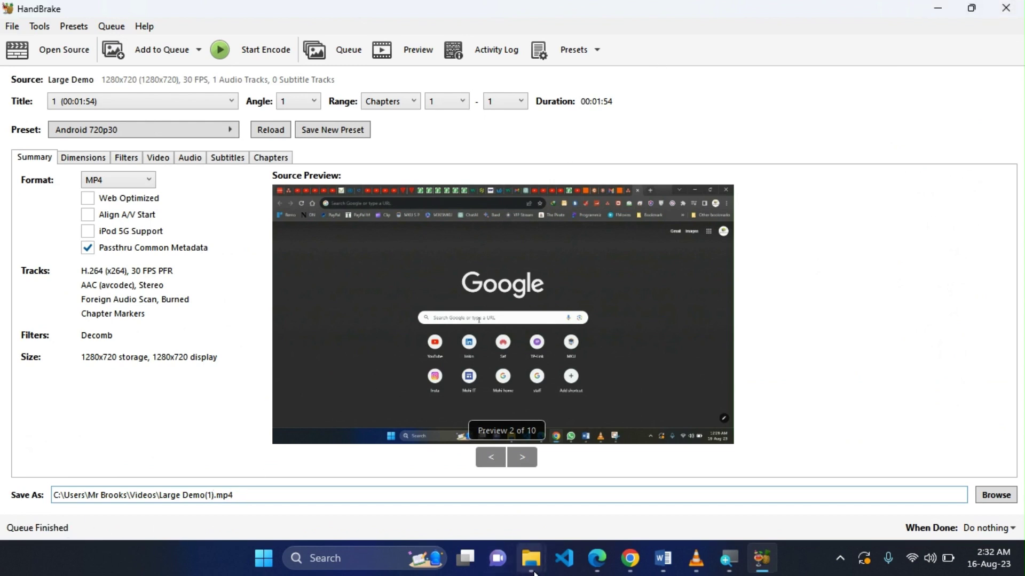
- Switch to the Videos folder in File Explorer and compare the file sizes of Large Demo and Large Demo(1)
mouse_move(531, 558)
left_click(692, 501)
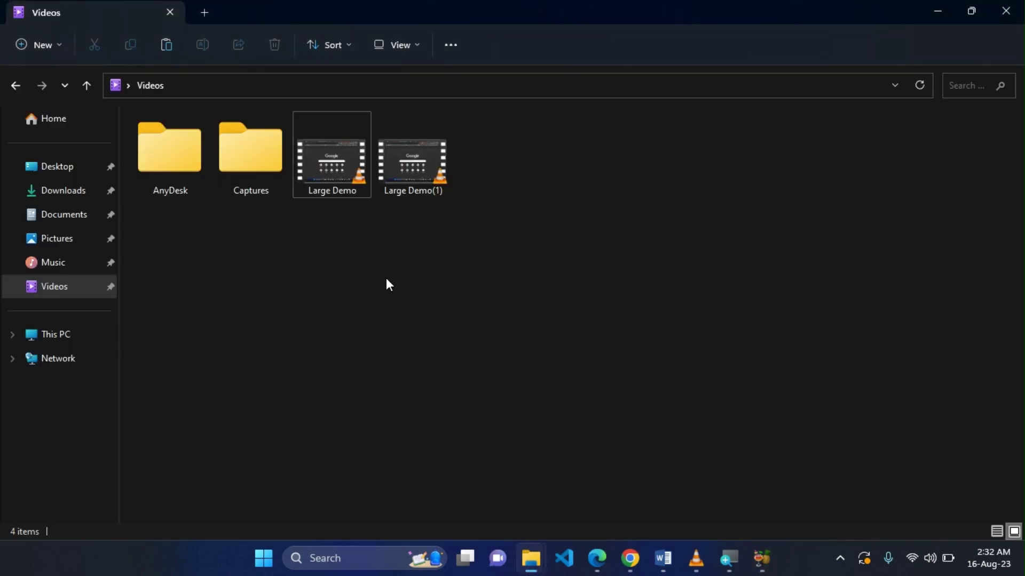
left_click(323, 151)
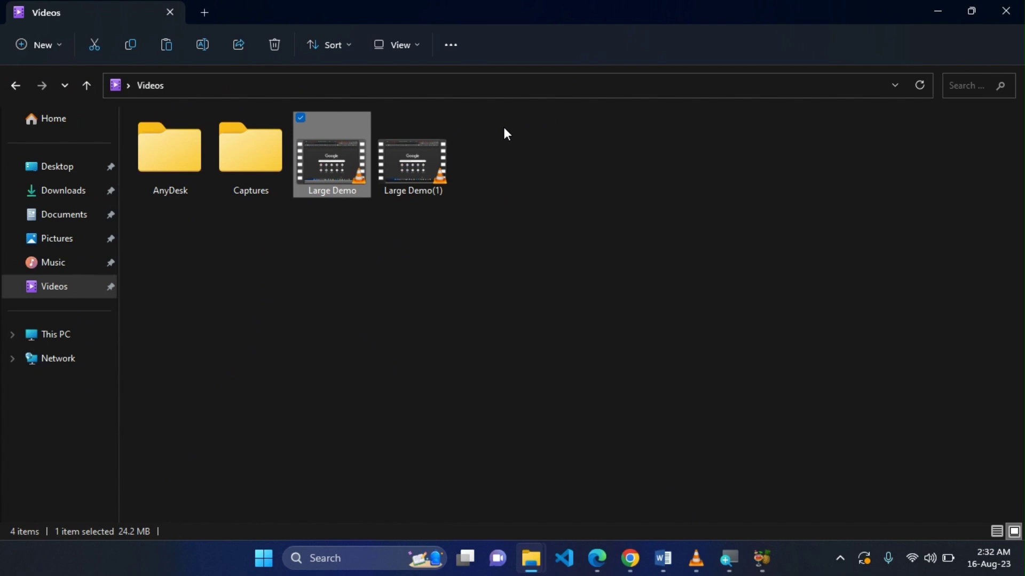
left_click(426, 167)
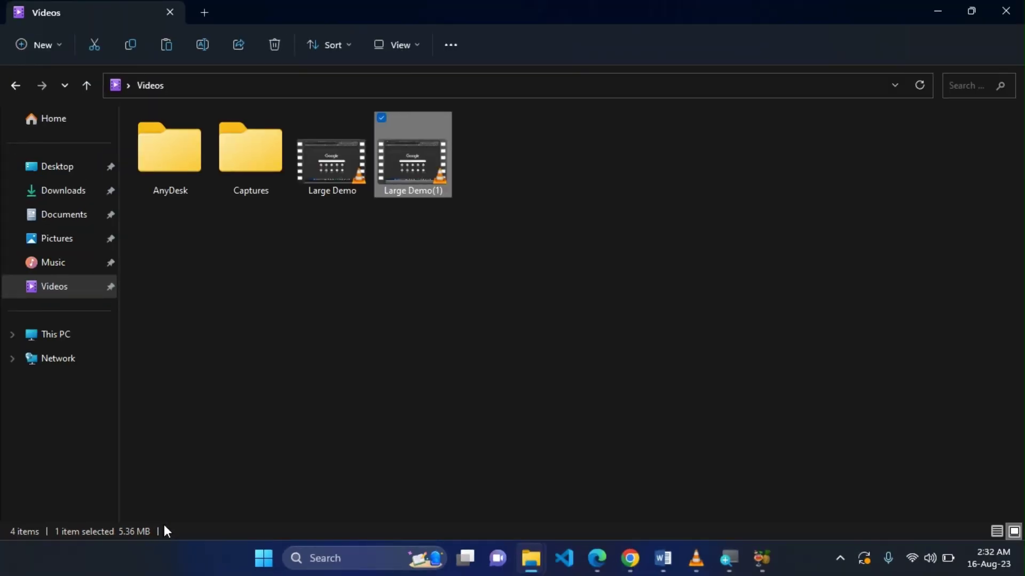
left_click(350, 146)
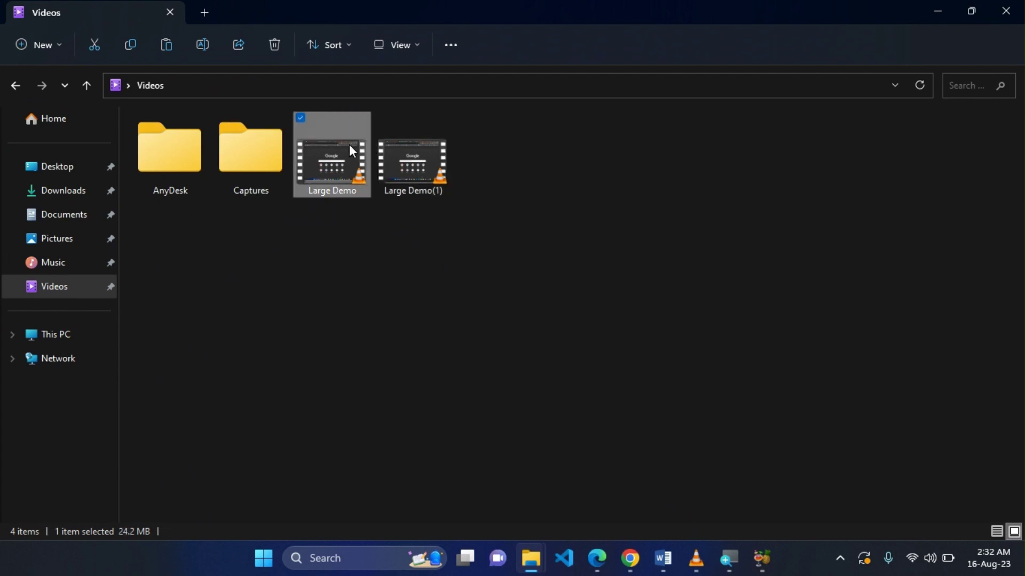
- Play Large Demo briefly, and watch Large Demo(1) full screen from about 00:40 to compare quality, closing the player after each
double_click(349, 145)
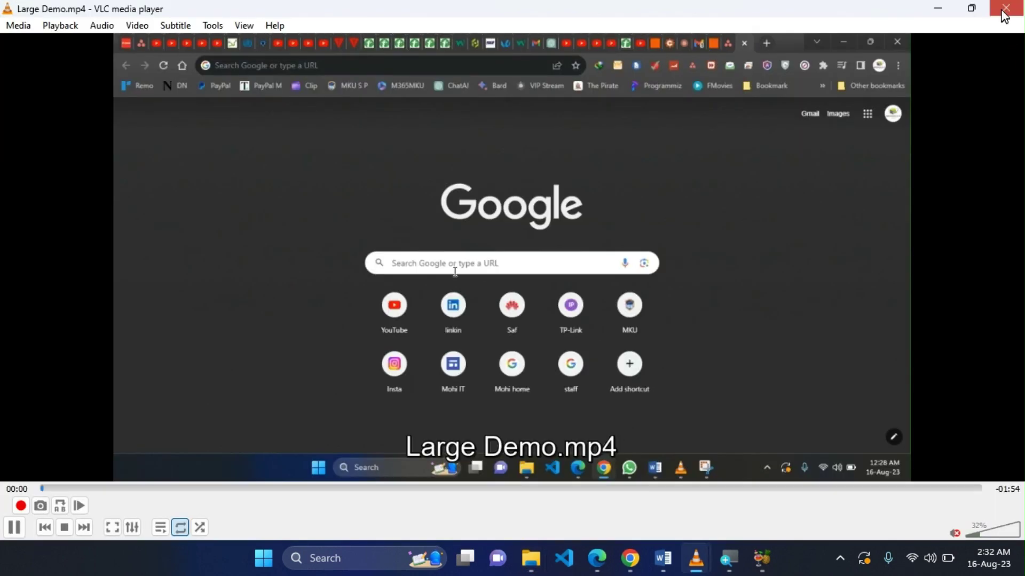
left_click(1004, 10)
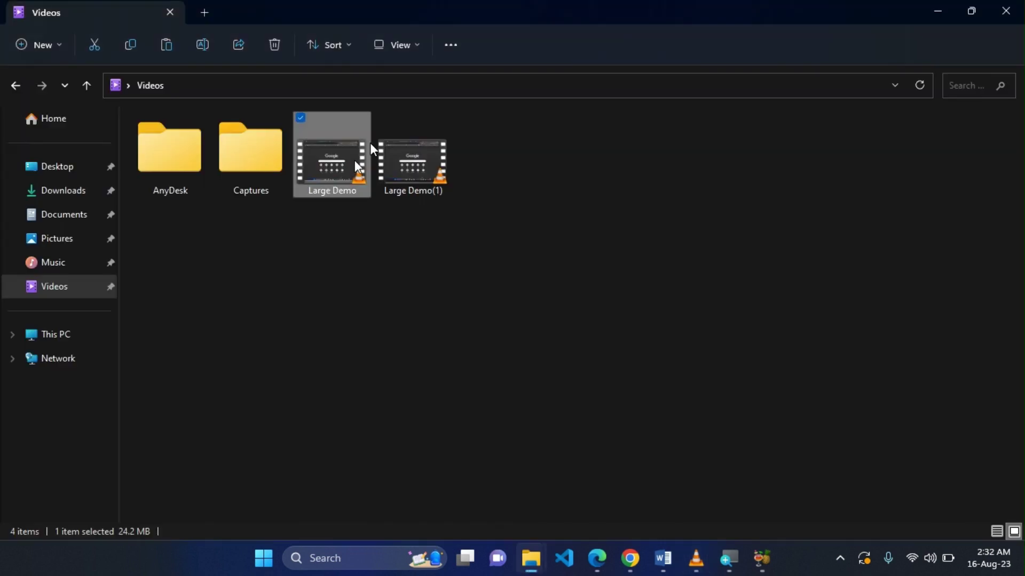
double_click(396, 160)
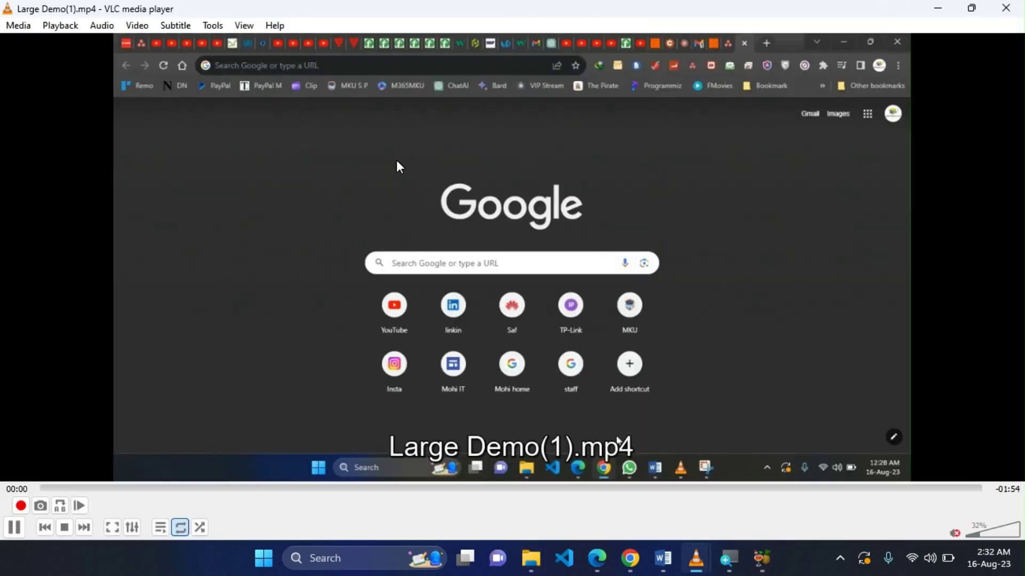
double_click(397, 163)
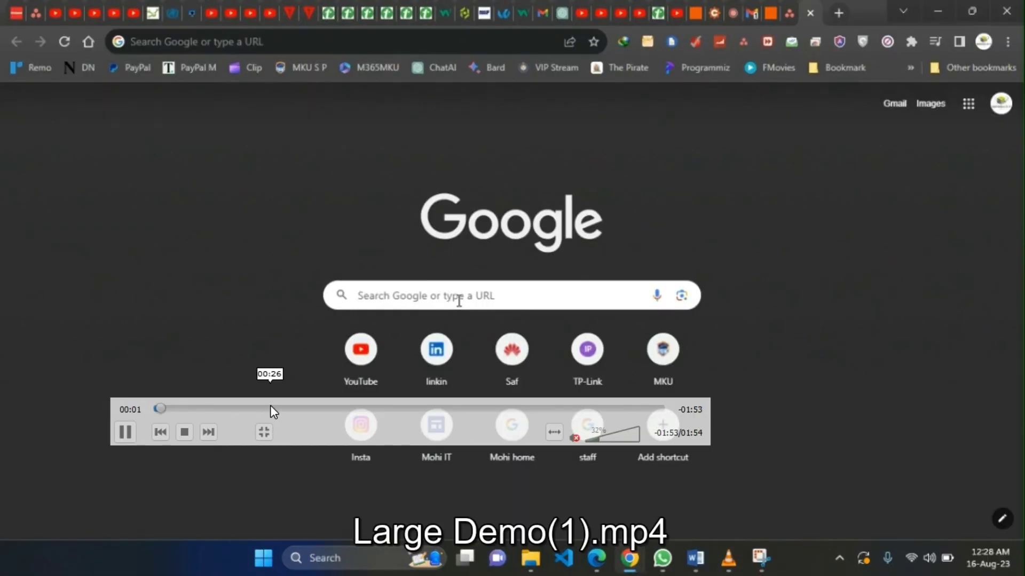
left_click_drag(270, 408, 335, 409)
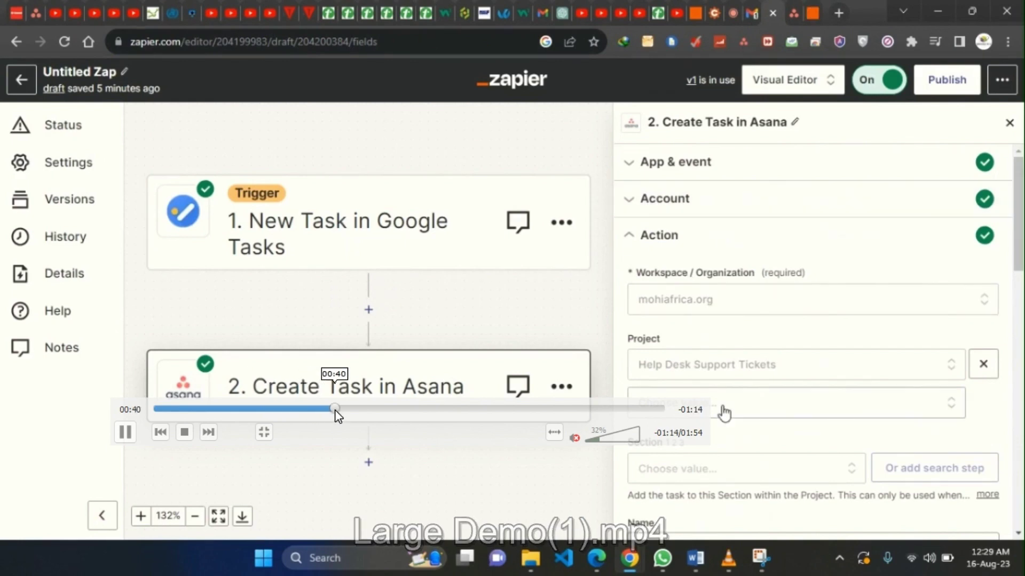
key("Escape")
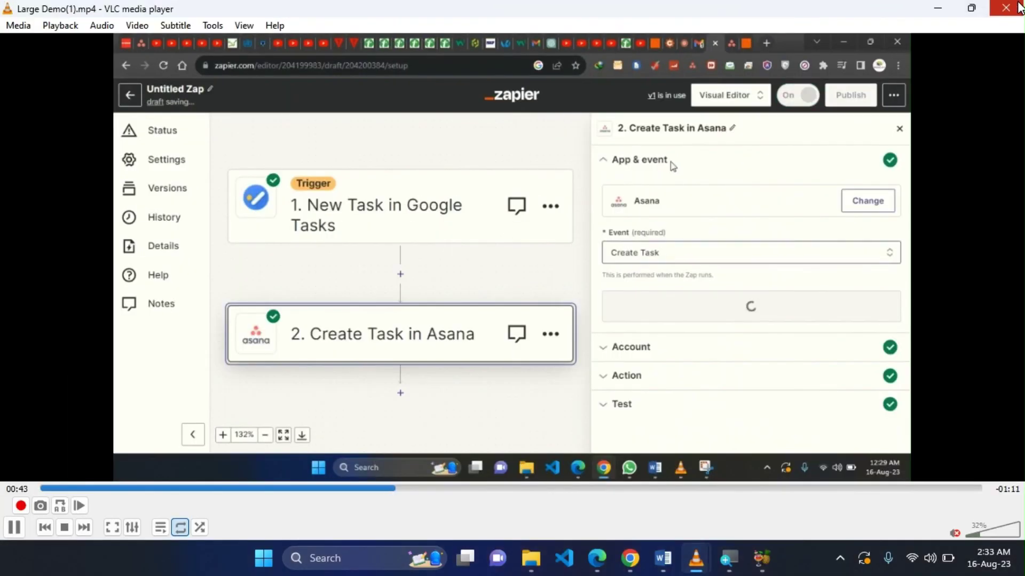
left_click(1005, 7)
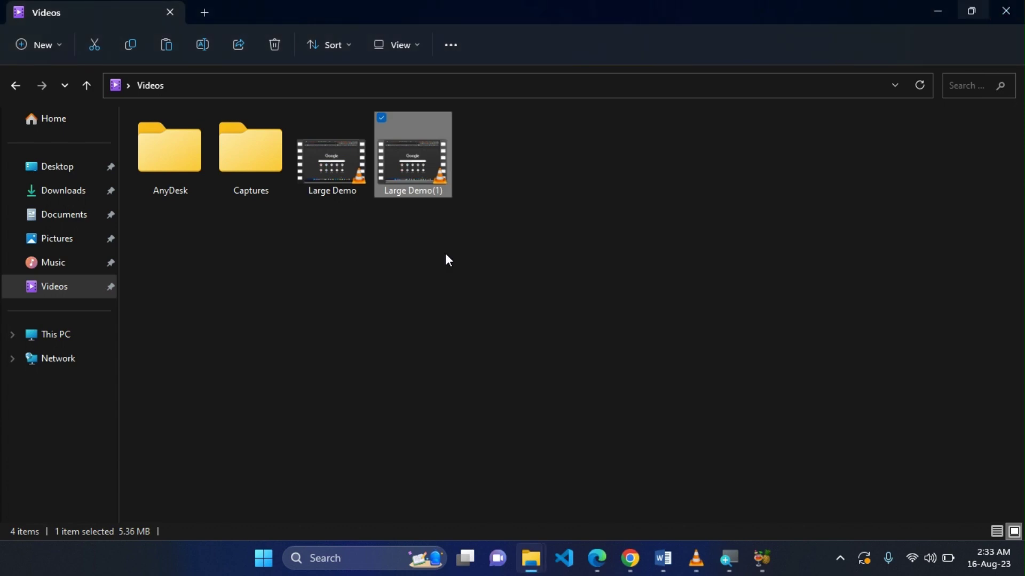
left_click(447, 255)
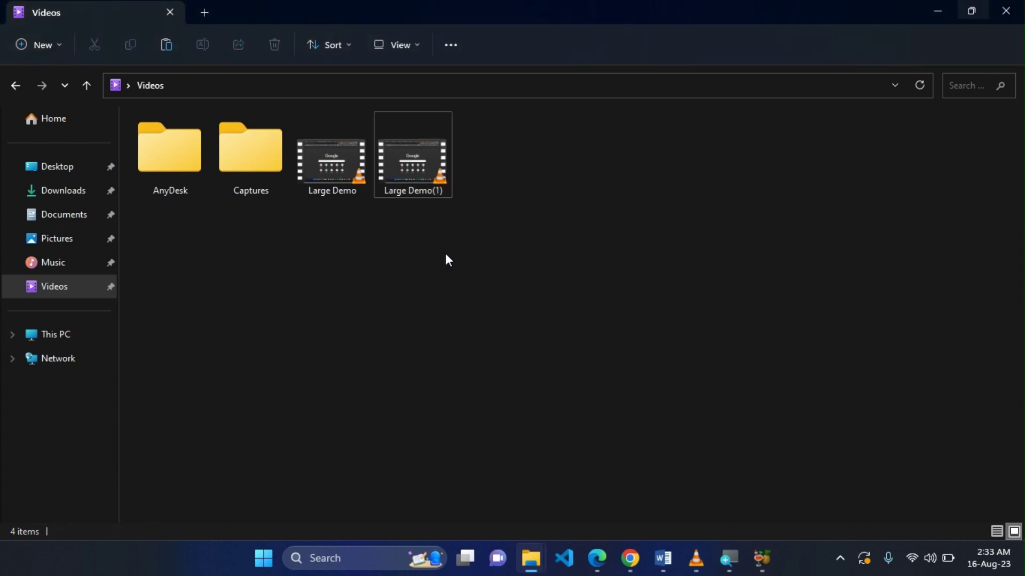